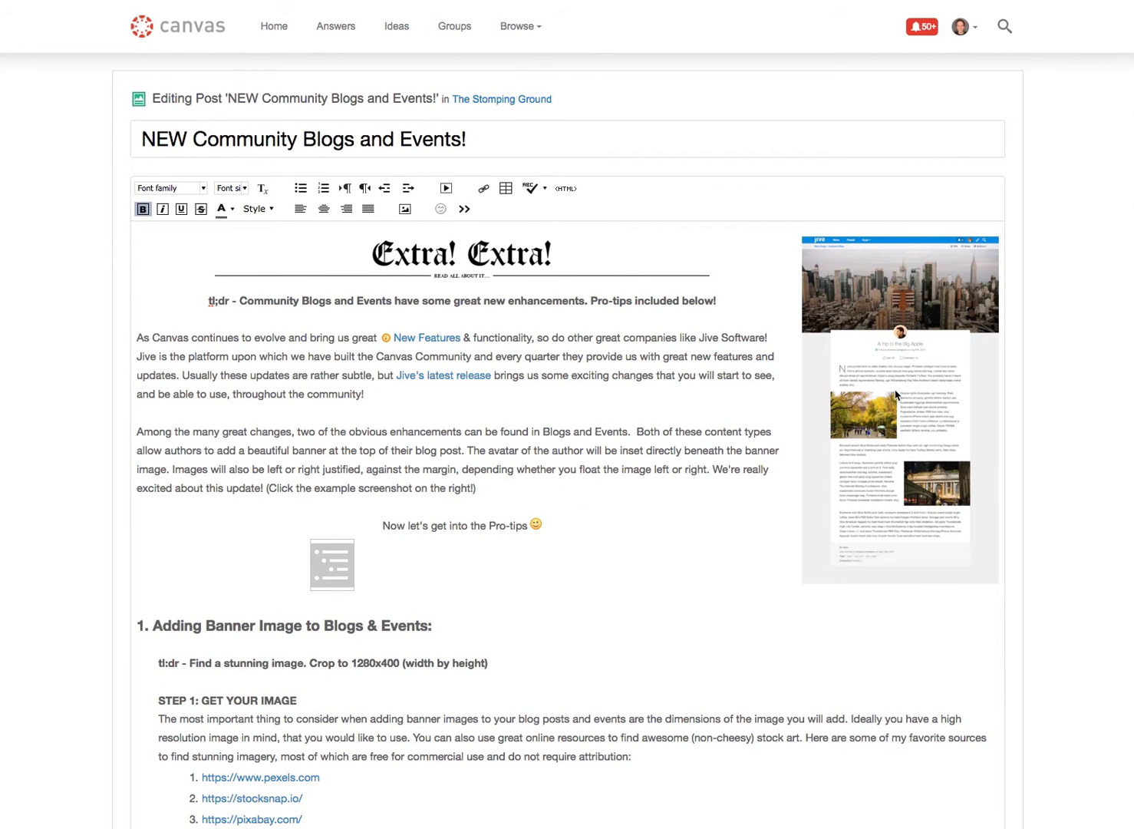
Insert the downloaded image 3-blog-responsive.png at the start of the heading "2. Floating images left/right in your Blogs & Events:".
left_click(862, 387)
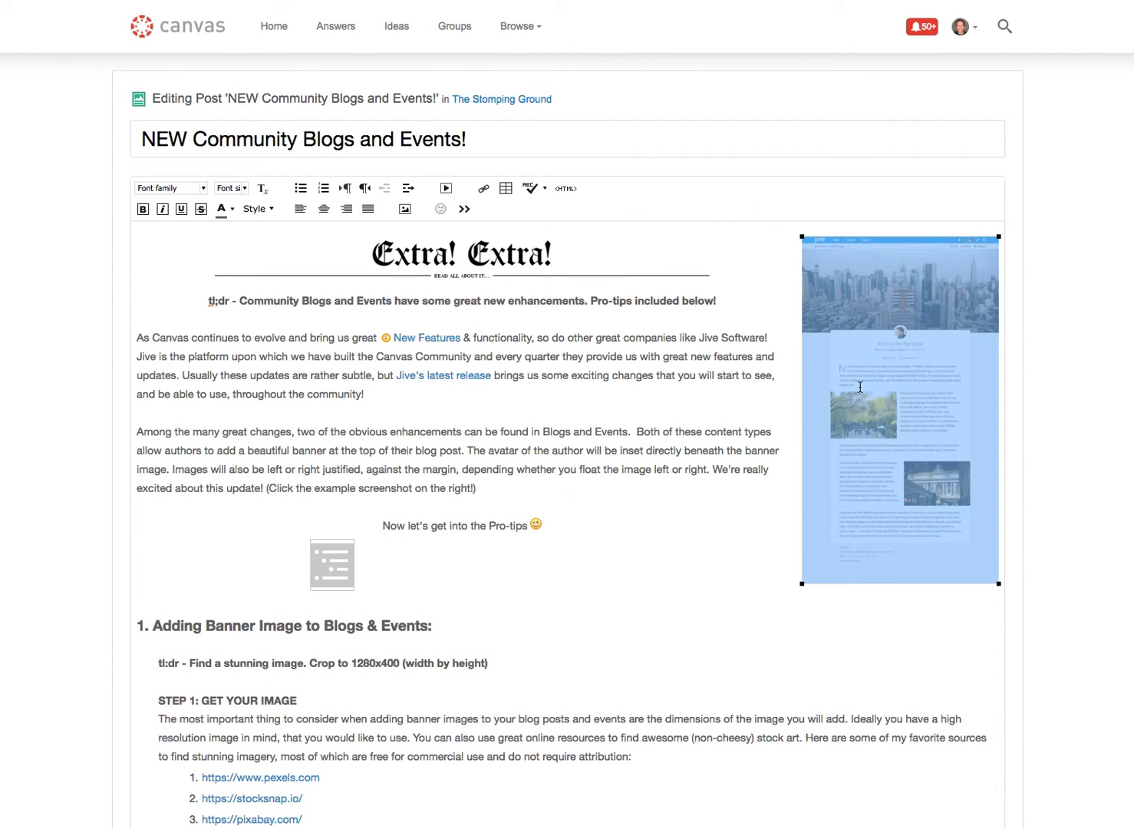
left_click(561, 403)
scroll(561, 403, "down", 10)
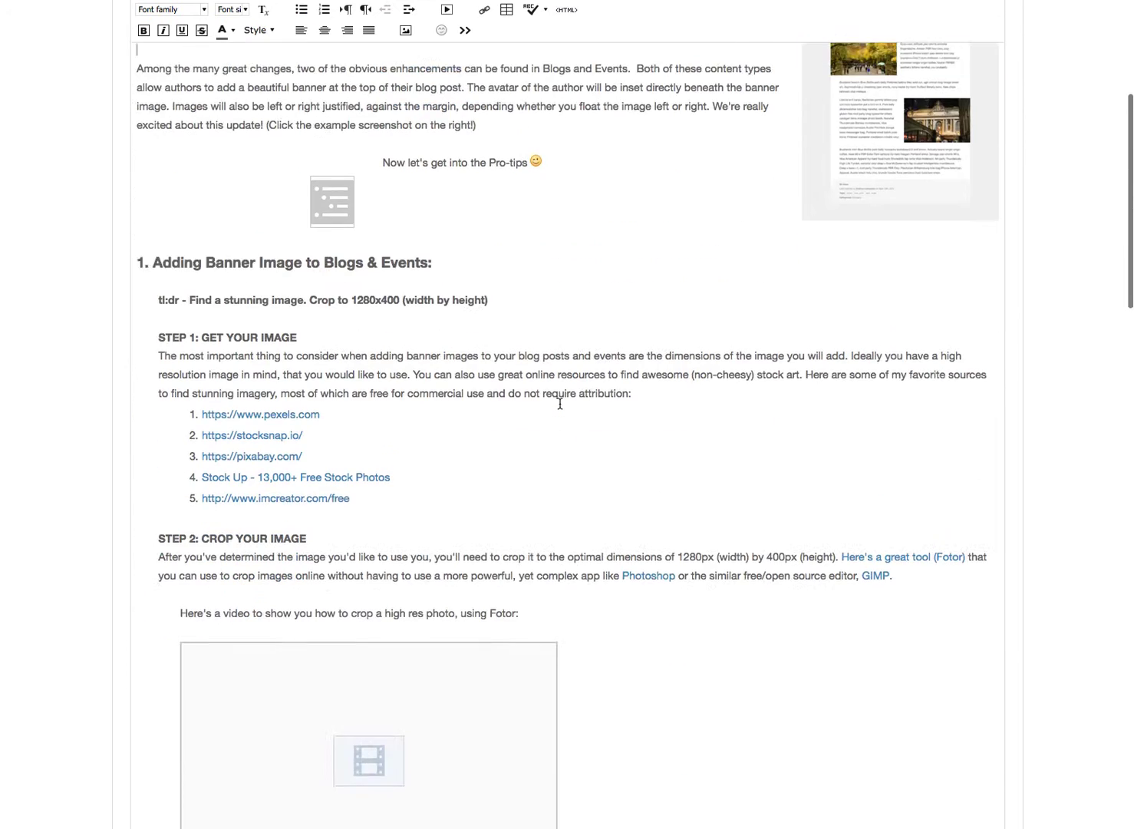
scroll(560, 403, "down", 9)
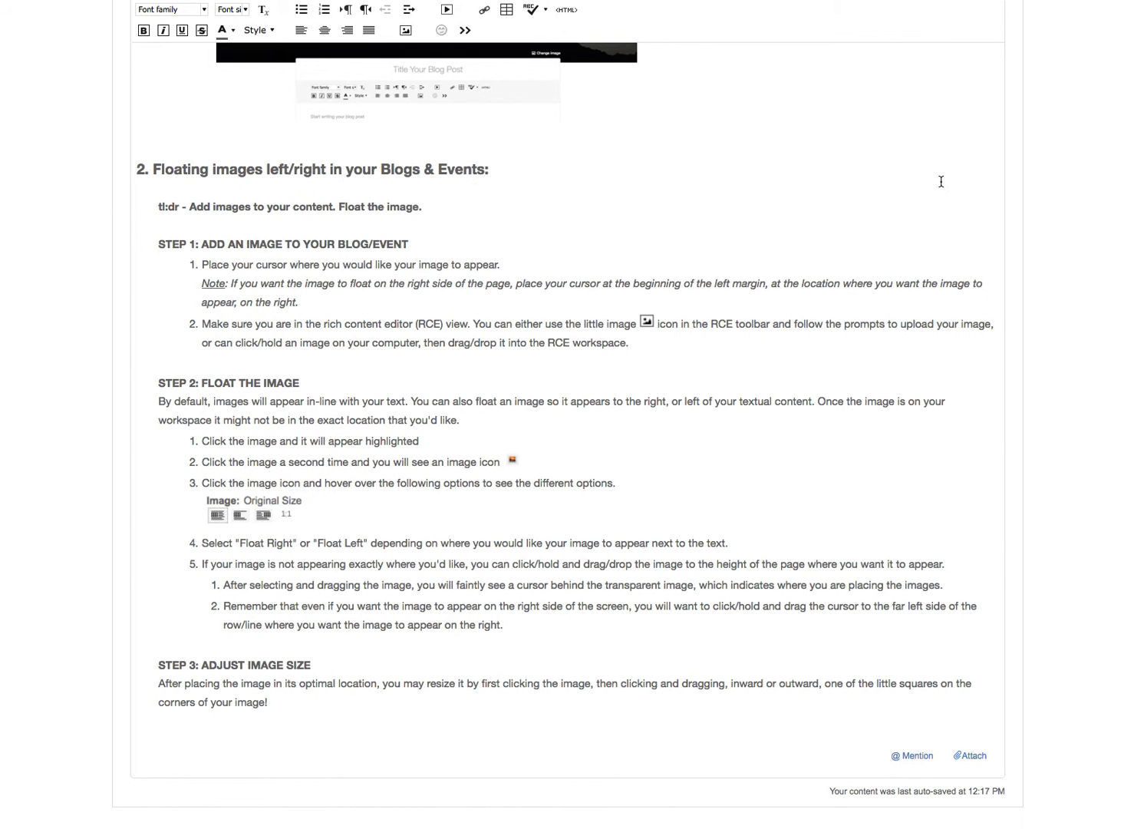
left_click(136, 168)
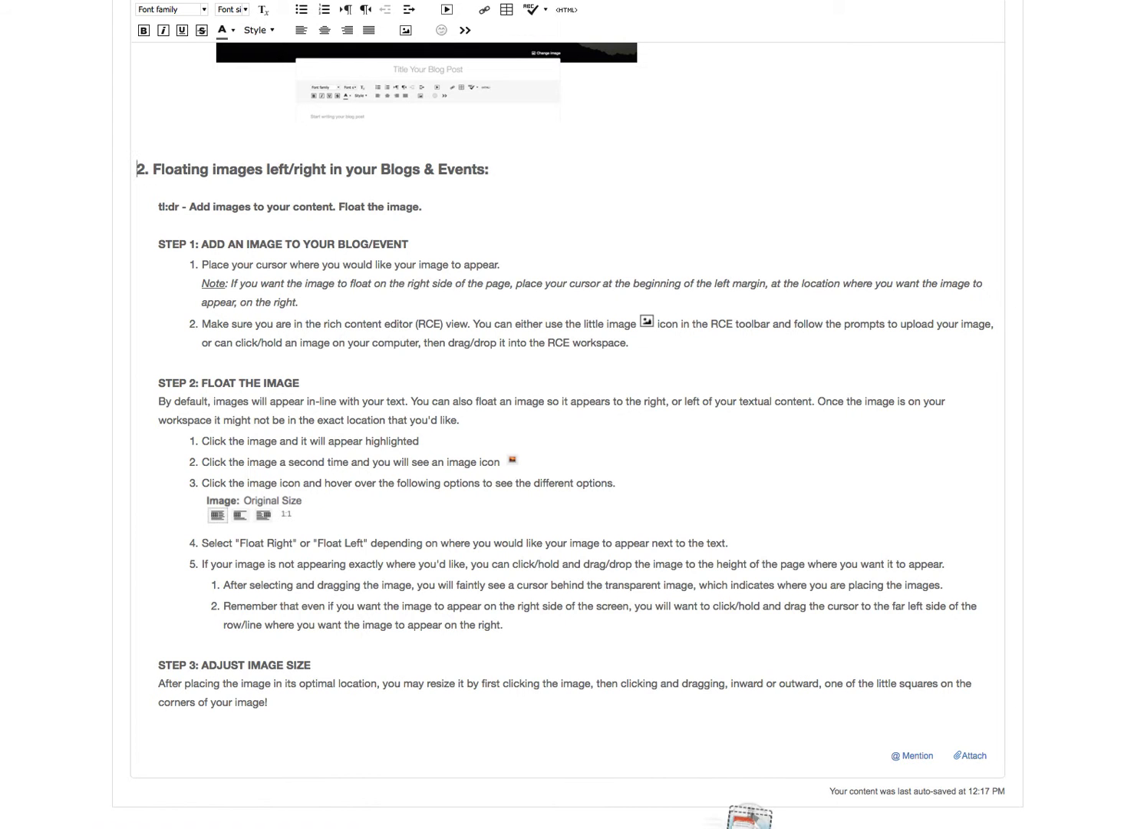
left_click(761, 828)
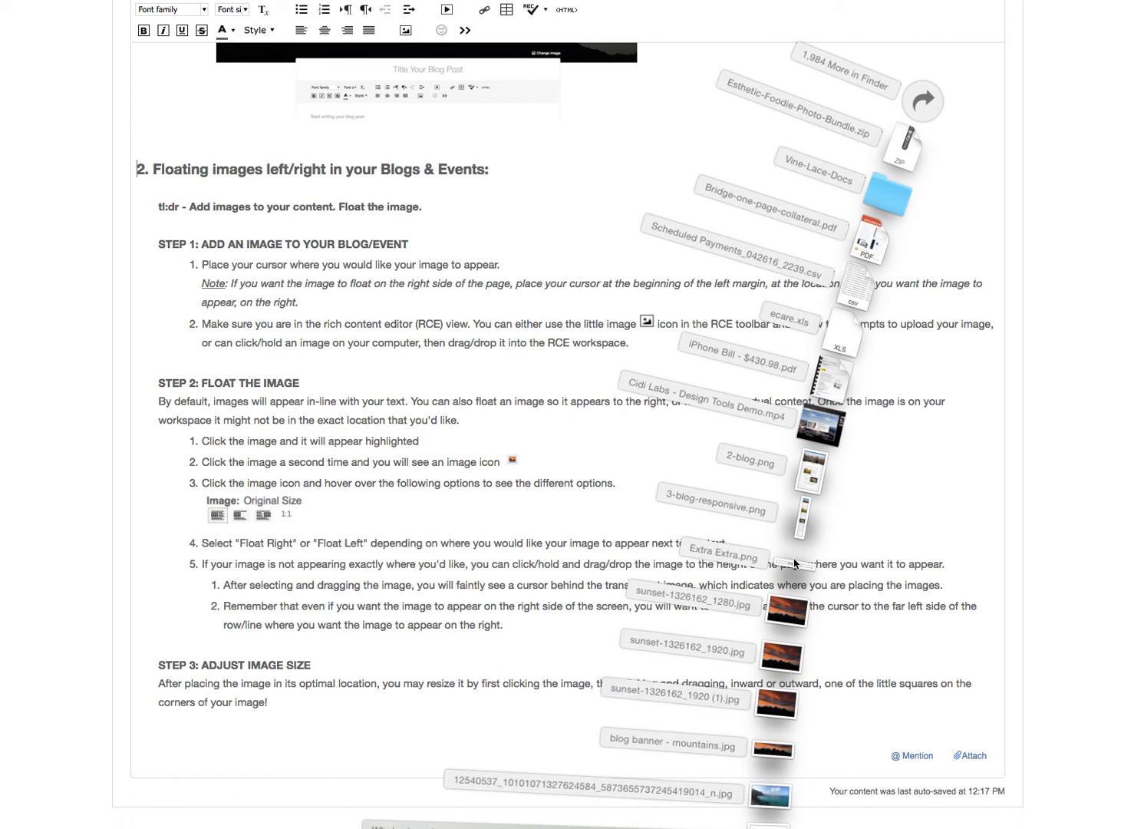
left_click_drag(802, 528, 543, 476)
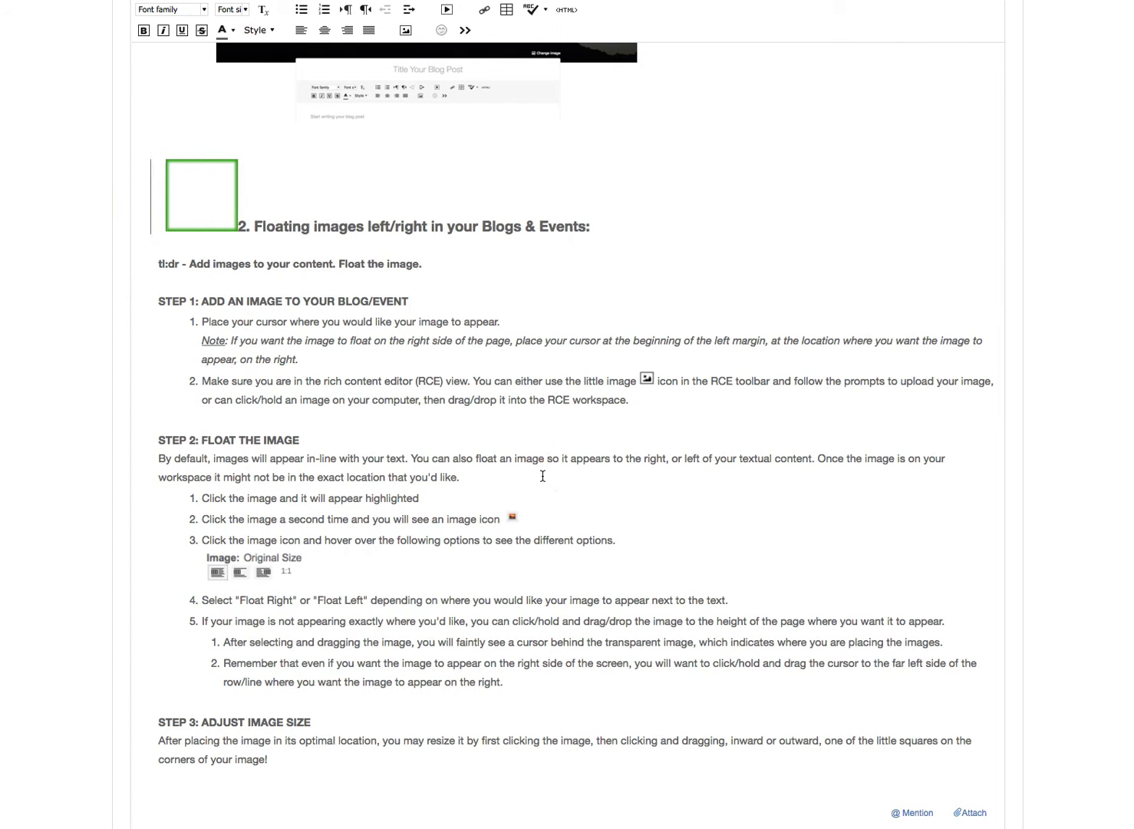
Set the inserted 3-blog-responsive.png image to Float Left so the section 2 text wraps beside it.
scroll(356, 503, "down", 5)
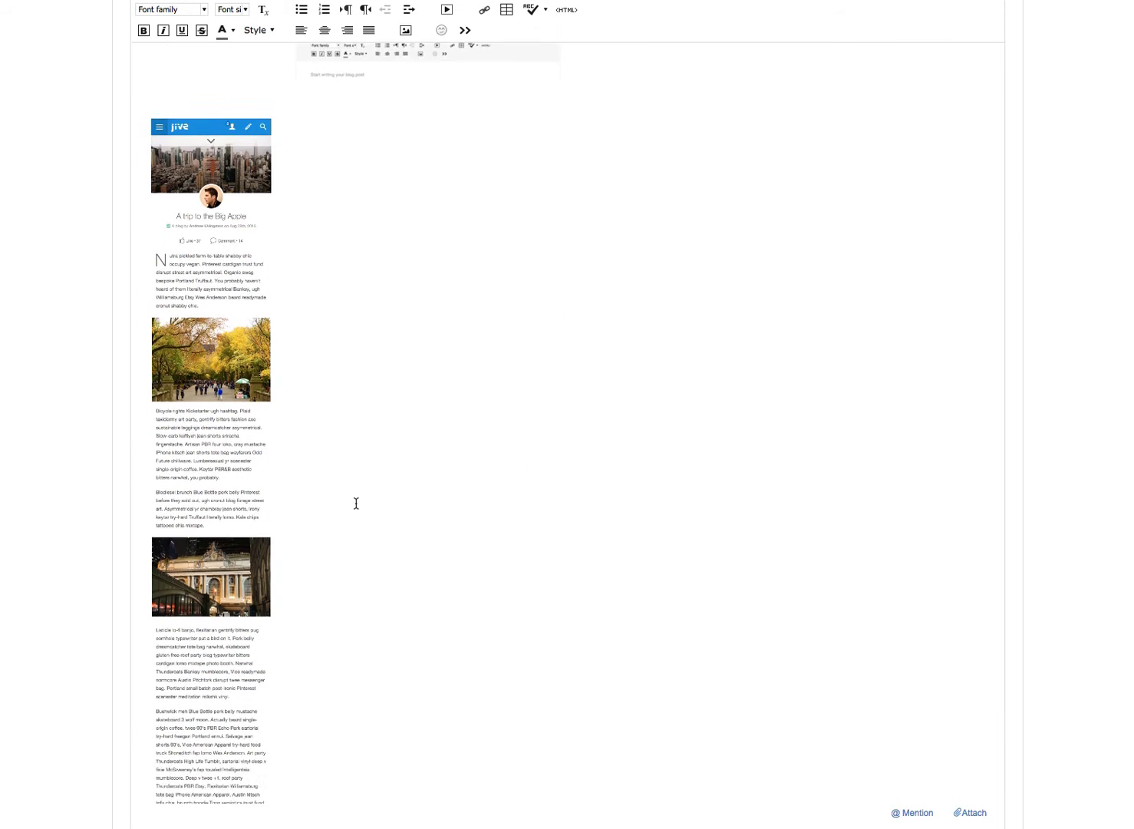
scroll(356, 503, "up", 9)
scroll(356, 504, "down", 6)
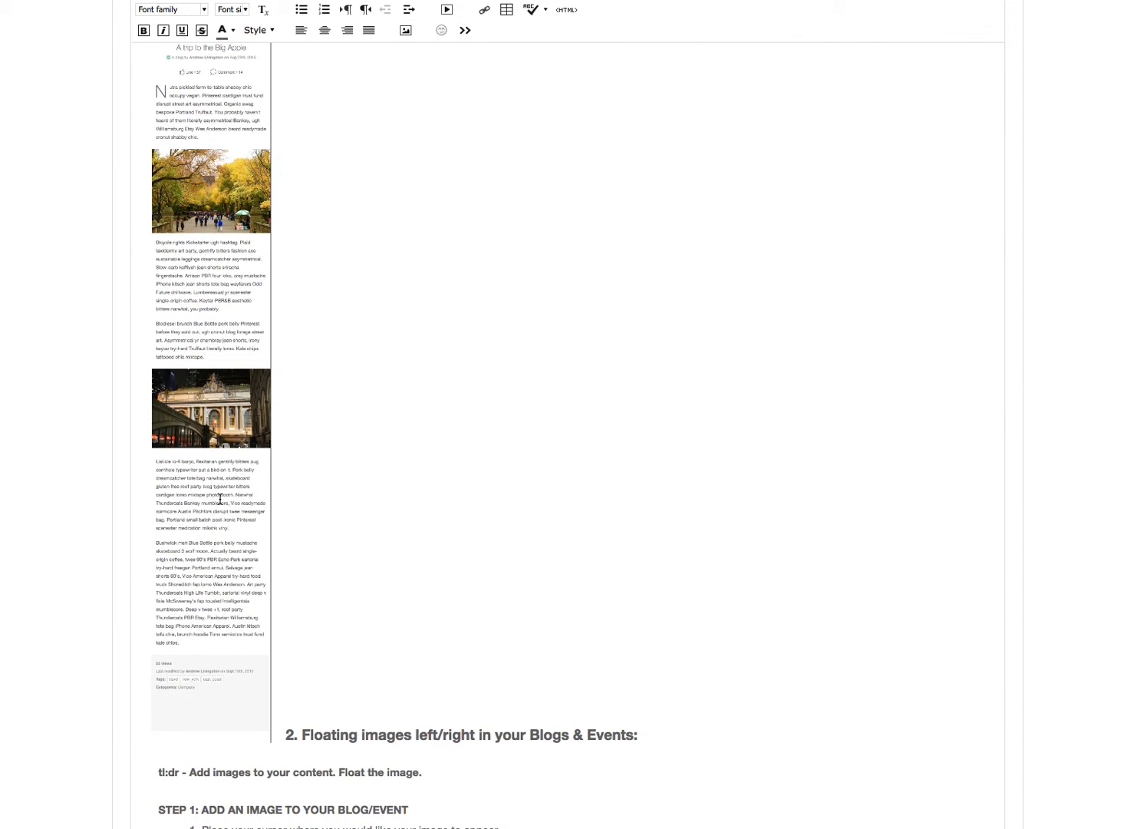
left_click(217, 414)
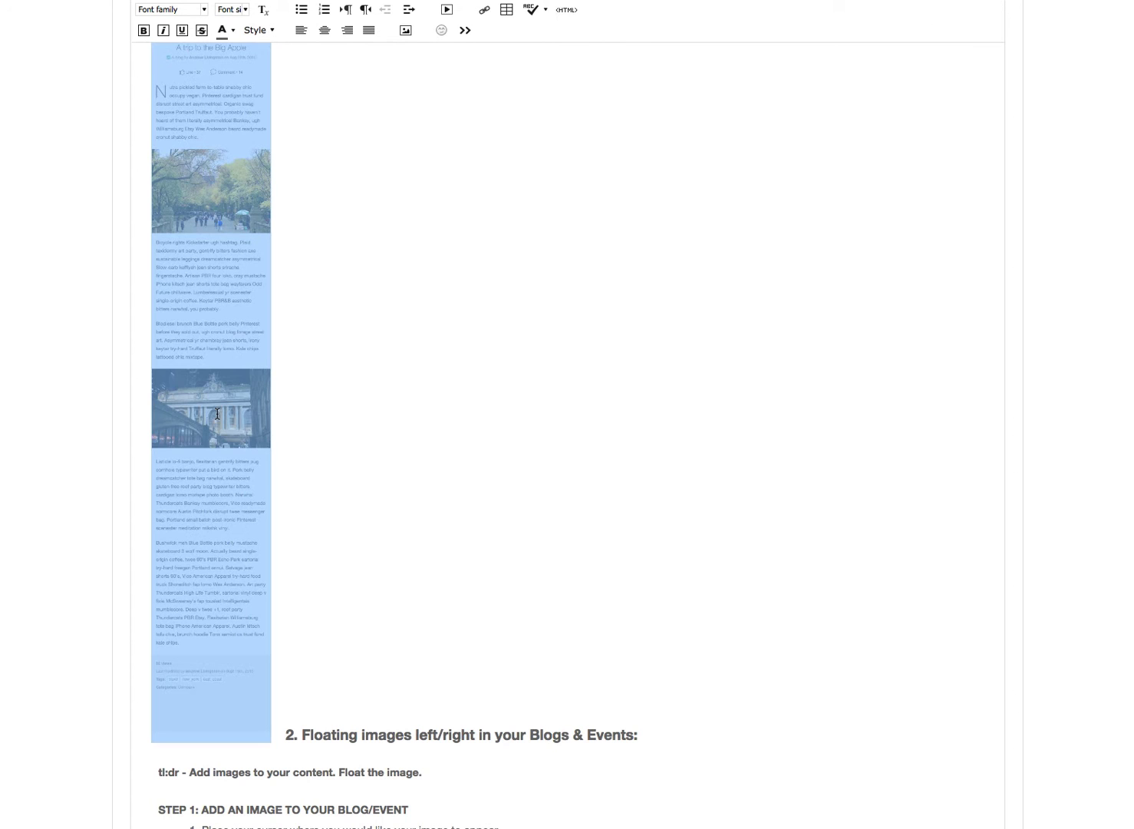
scroll(428, 394, "up", 5)
scroll(428, 394, "down", 5)
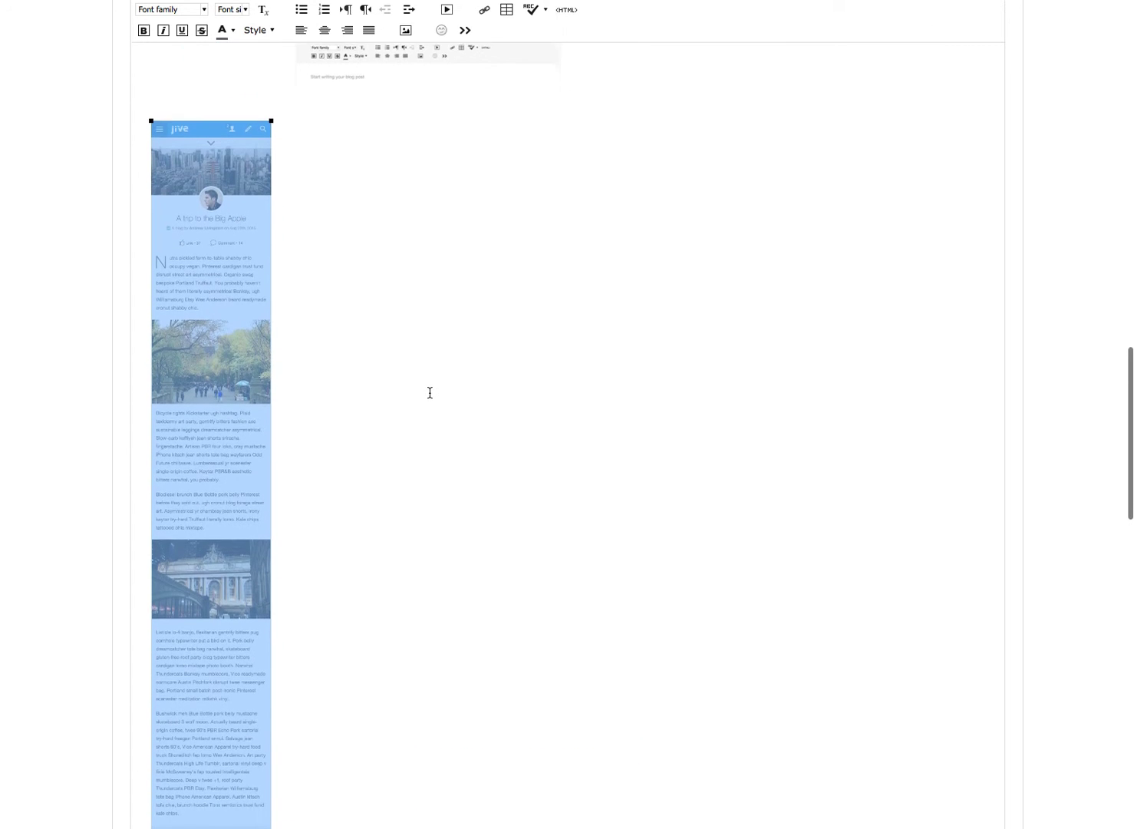
scroll(430, 392, "down", 3)
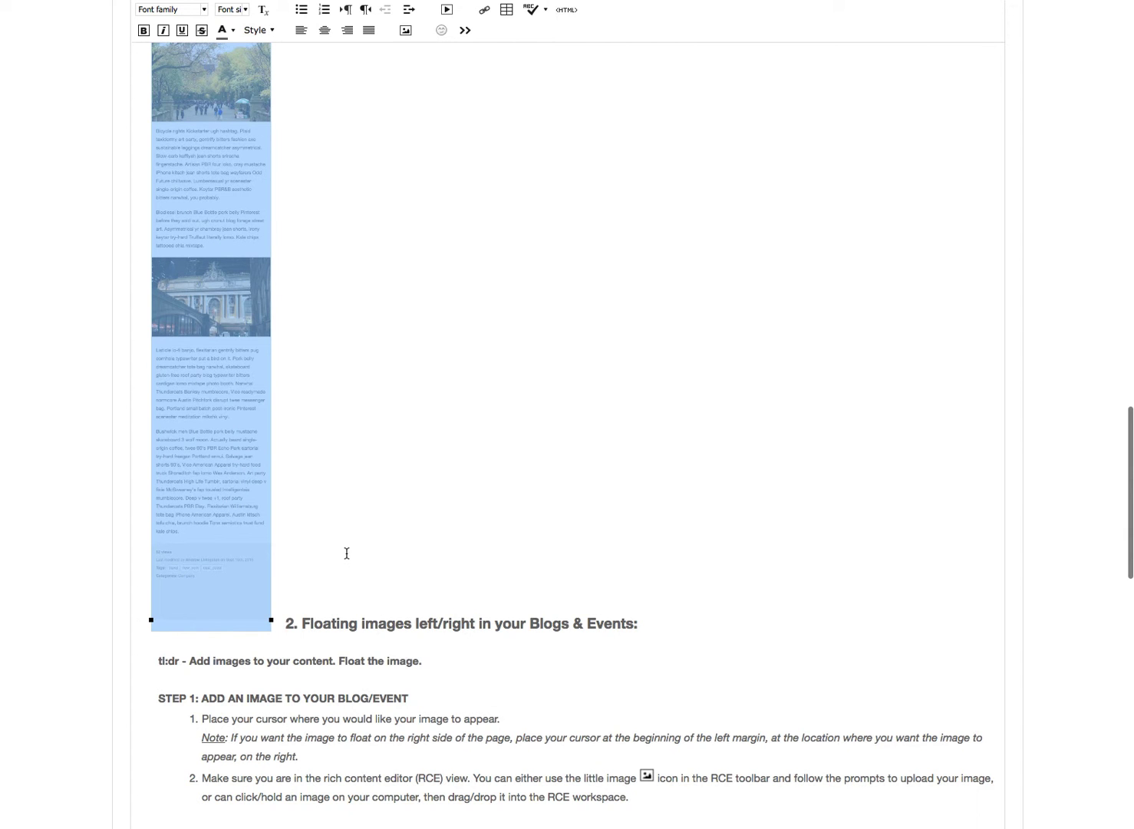
left_click(220, 299)
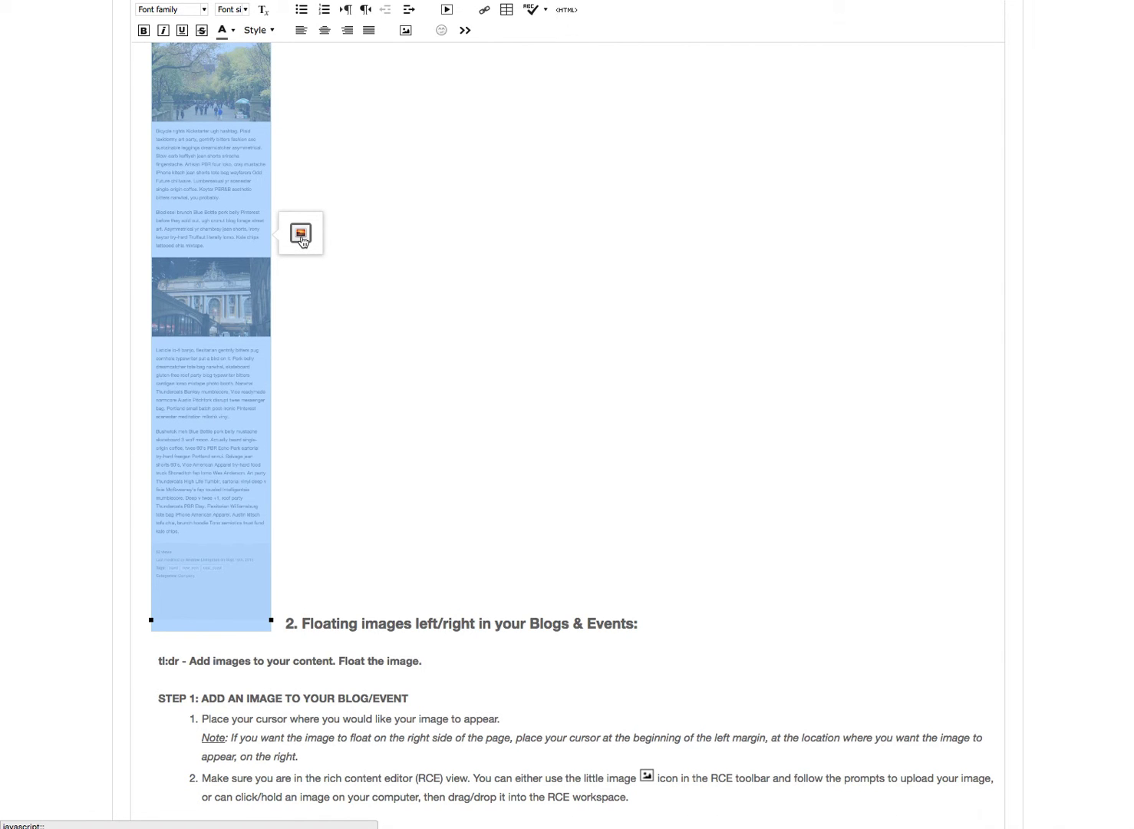
scroll(302, 240, "up", 5)
scroll(301, 236, "down", 2)
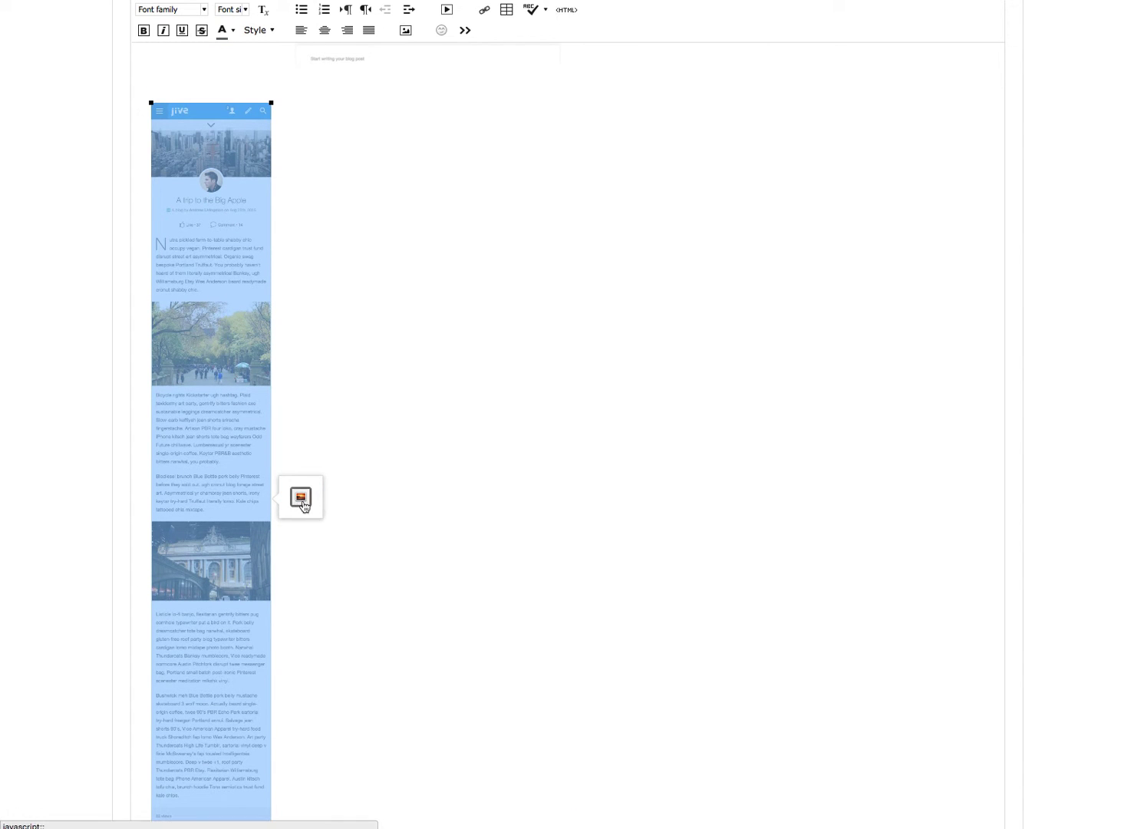
left_click(303, 503)
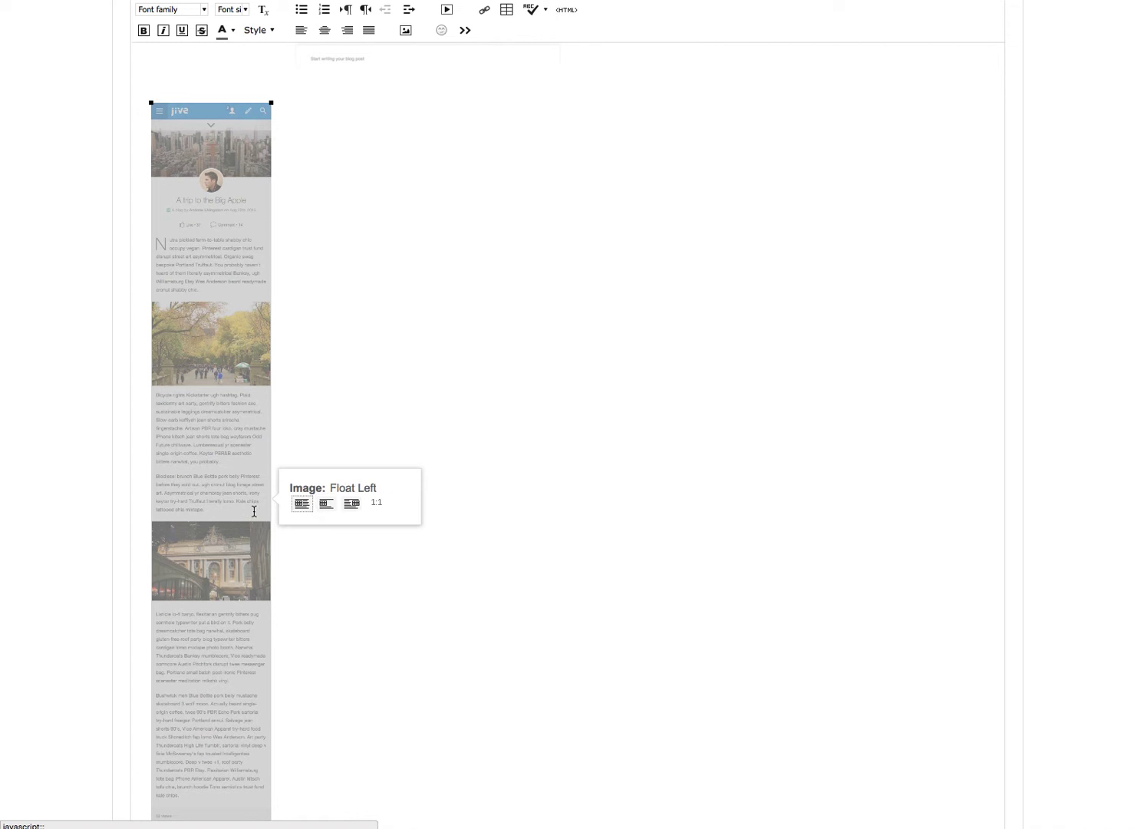
left_click(301, 505)
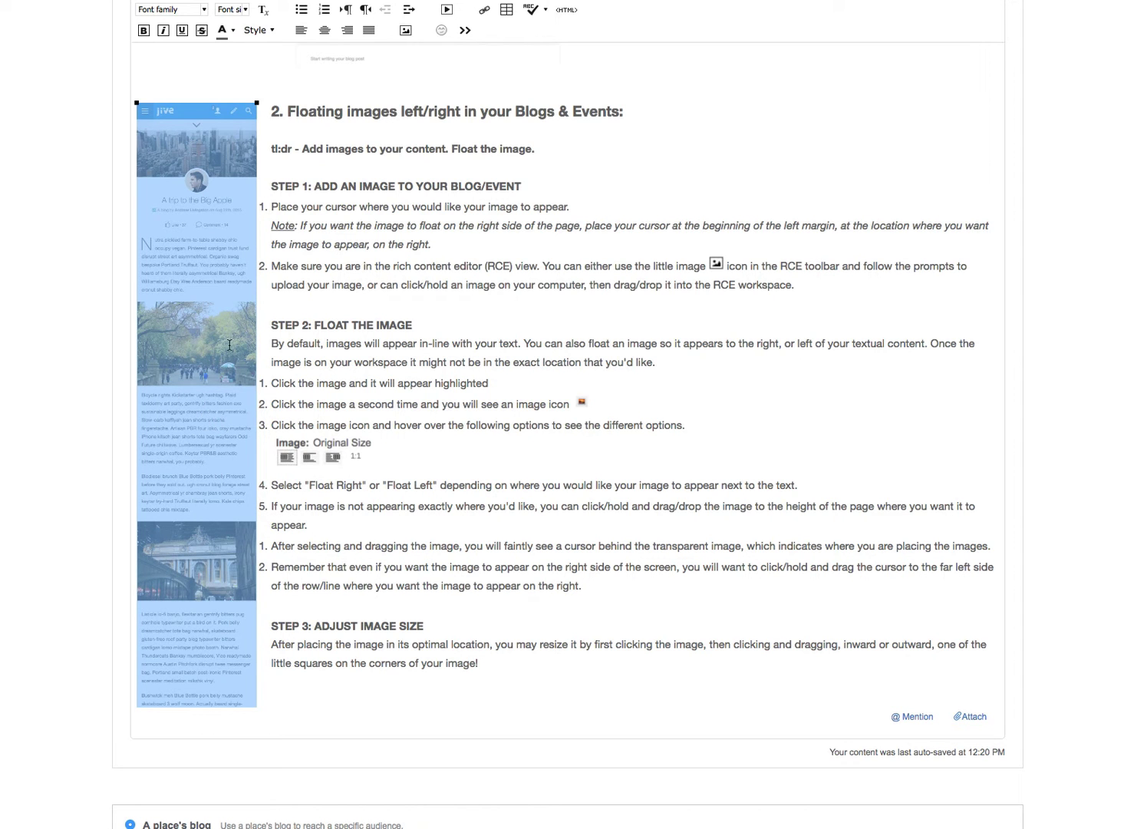
Close the image's float options unchanged and move the image to the start of the "STEP 2: FLOAT THE IMAGE" line.
mouse_move(166, 456)
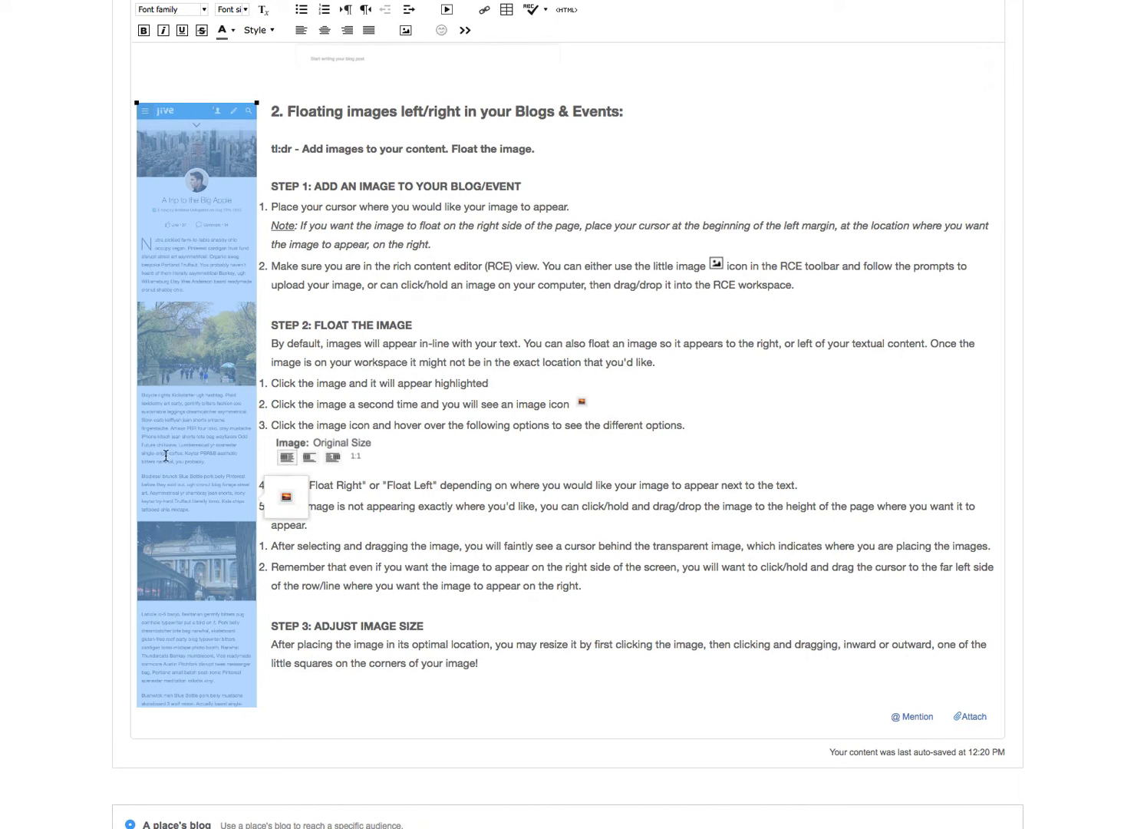
left_click(287, 499)
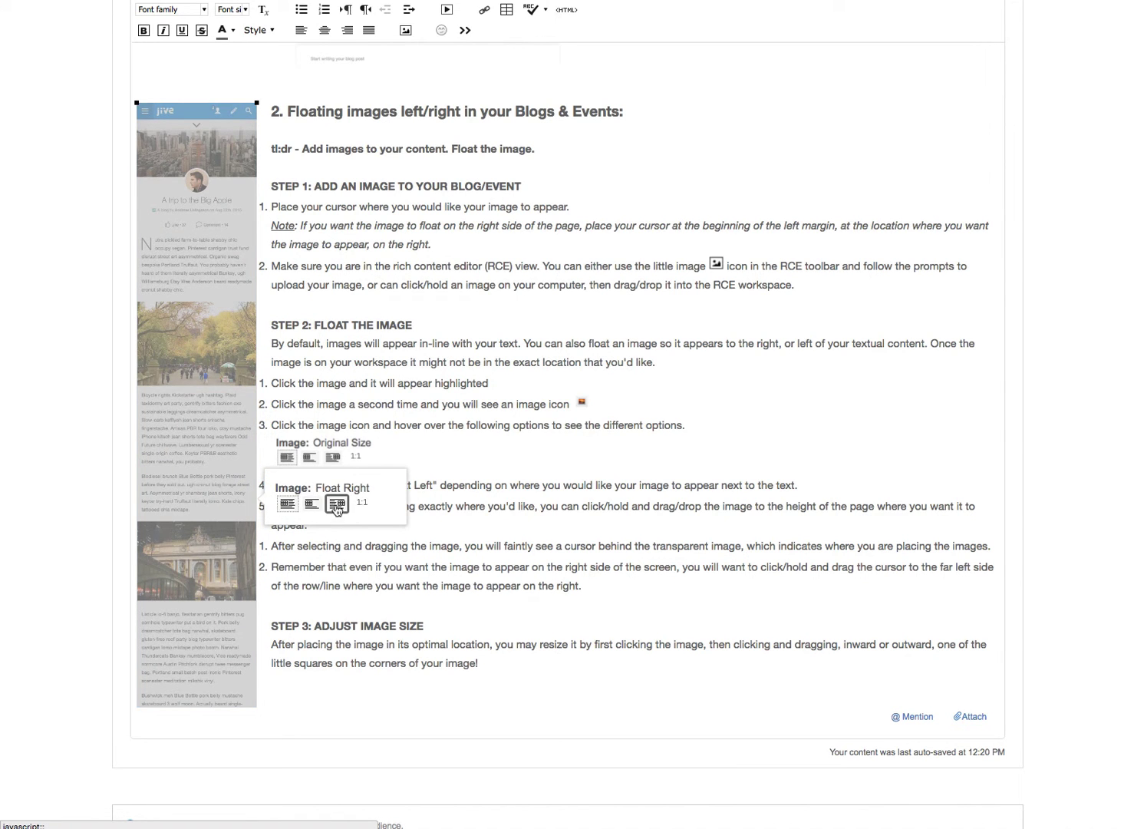
left_click(403, 435)
left_click_drag(191, 240, 268, 331)
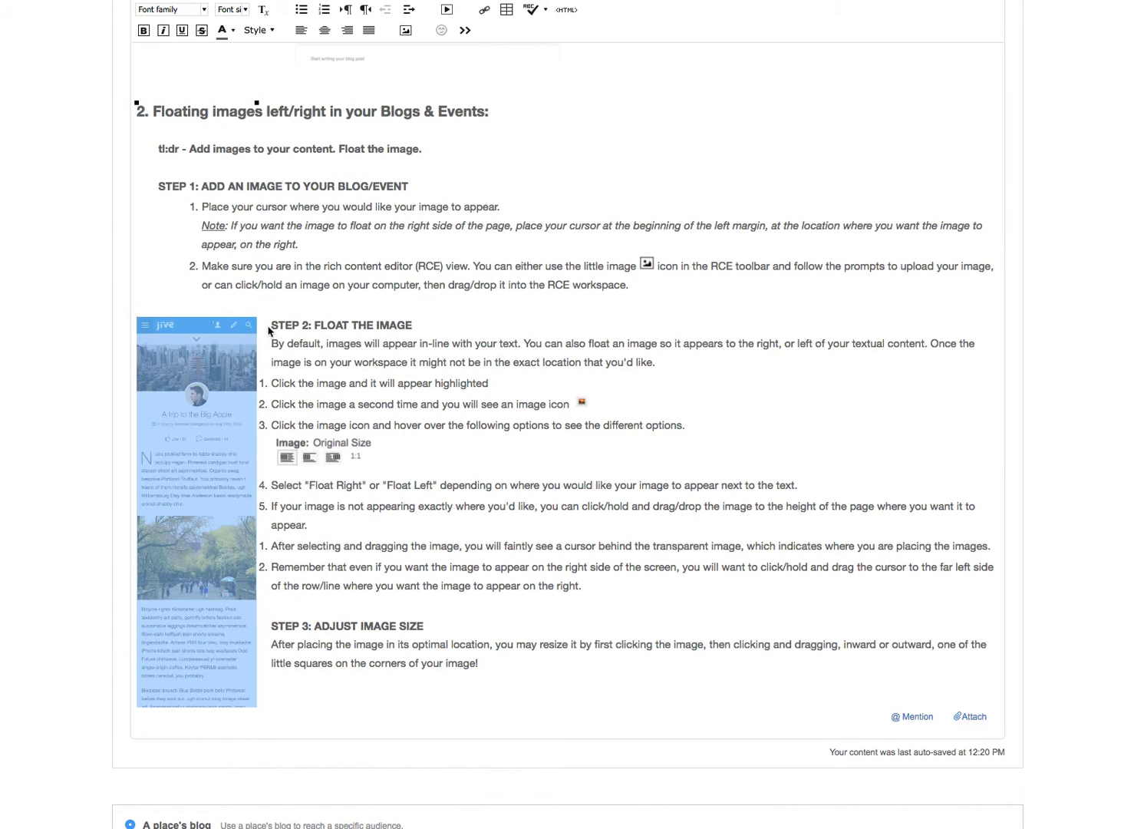
left_click(437, 333)
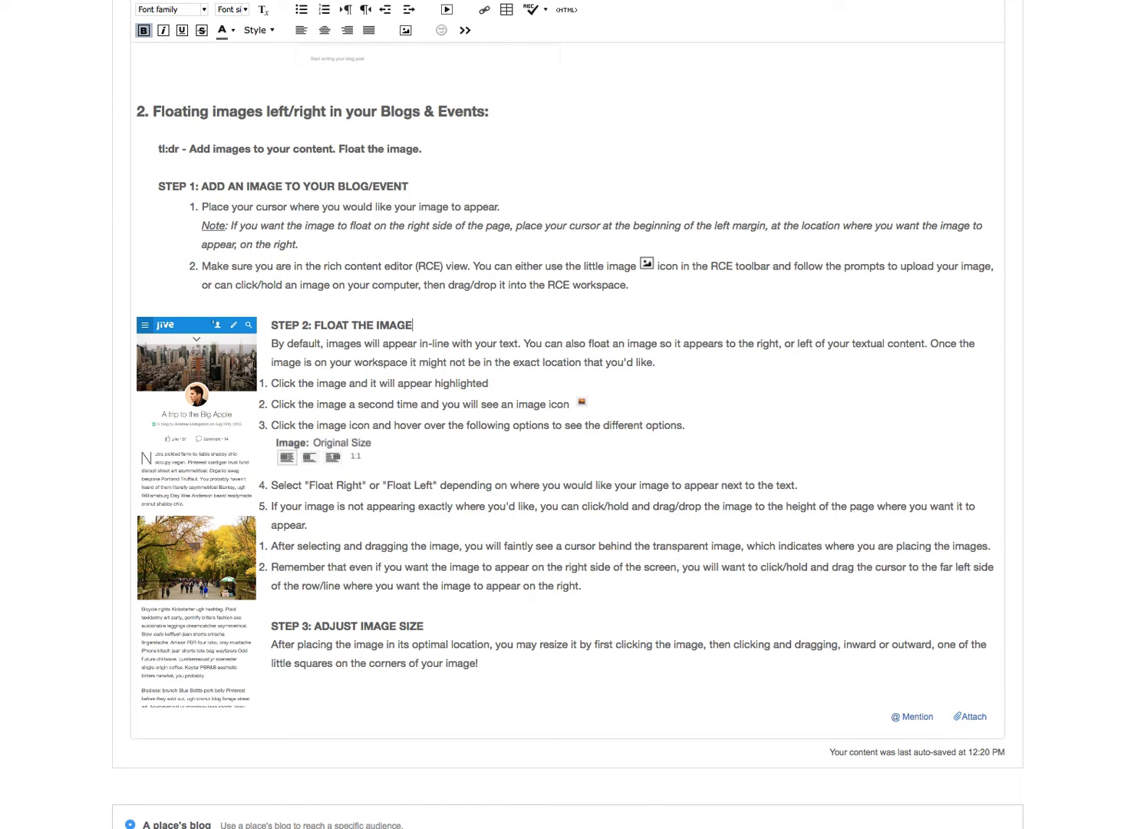
Set the image beside "STEP 2: FLOAT THE IMAGE" to Float Right.
left_click(220, 500)
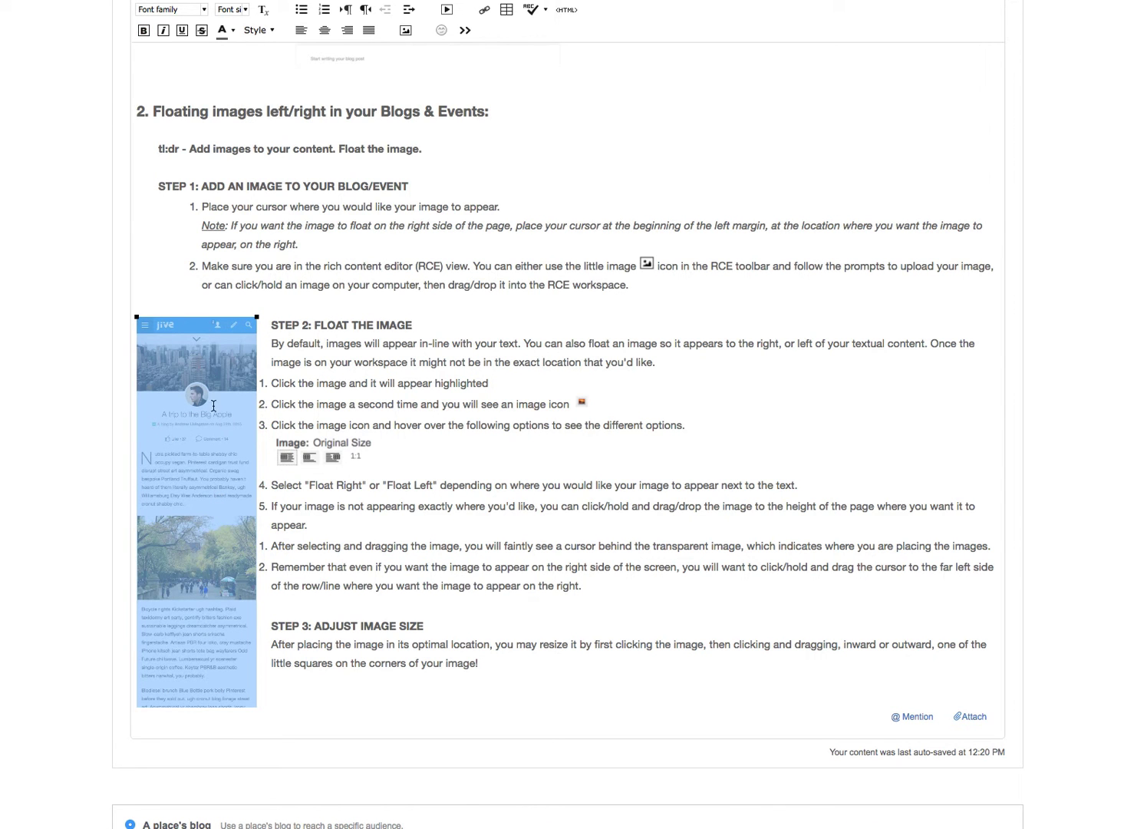
left_click(190, 477)
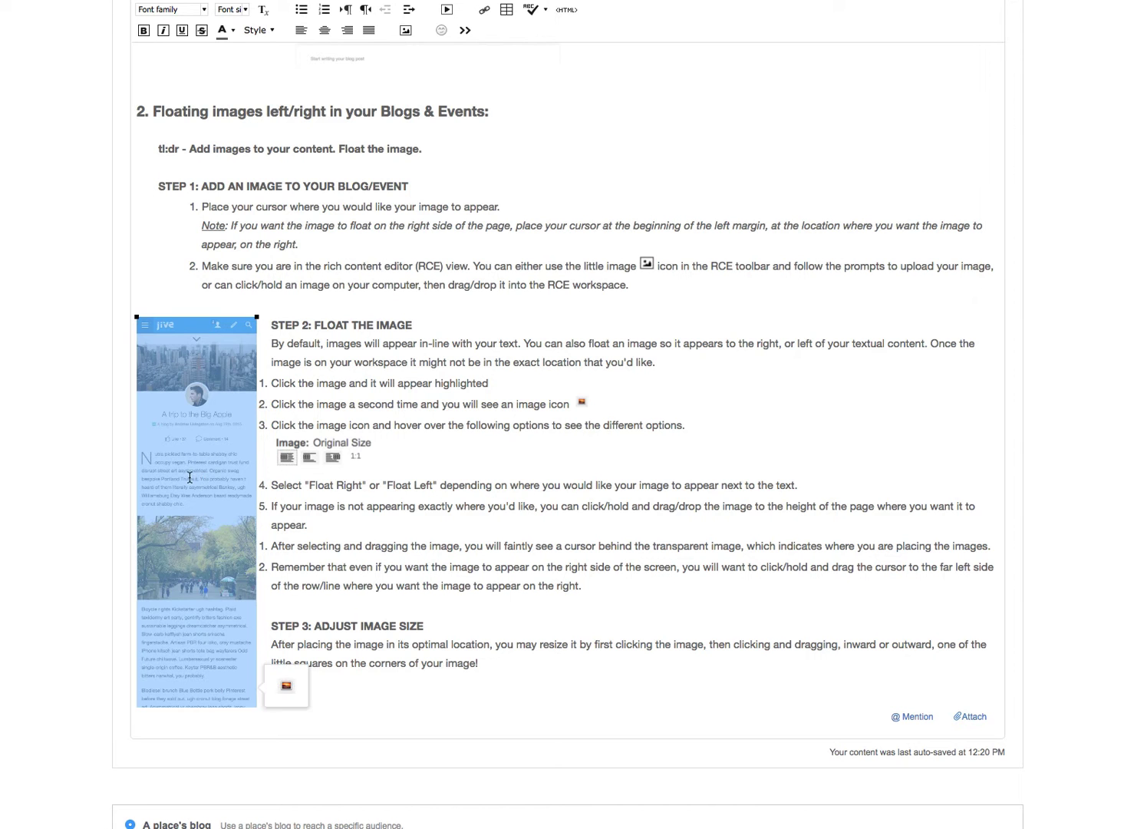
left_click(287, 685)
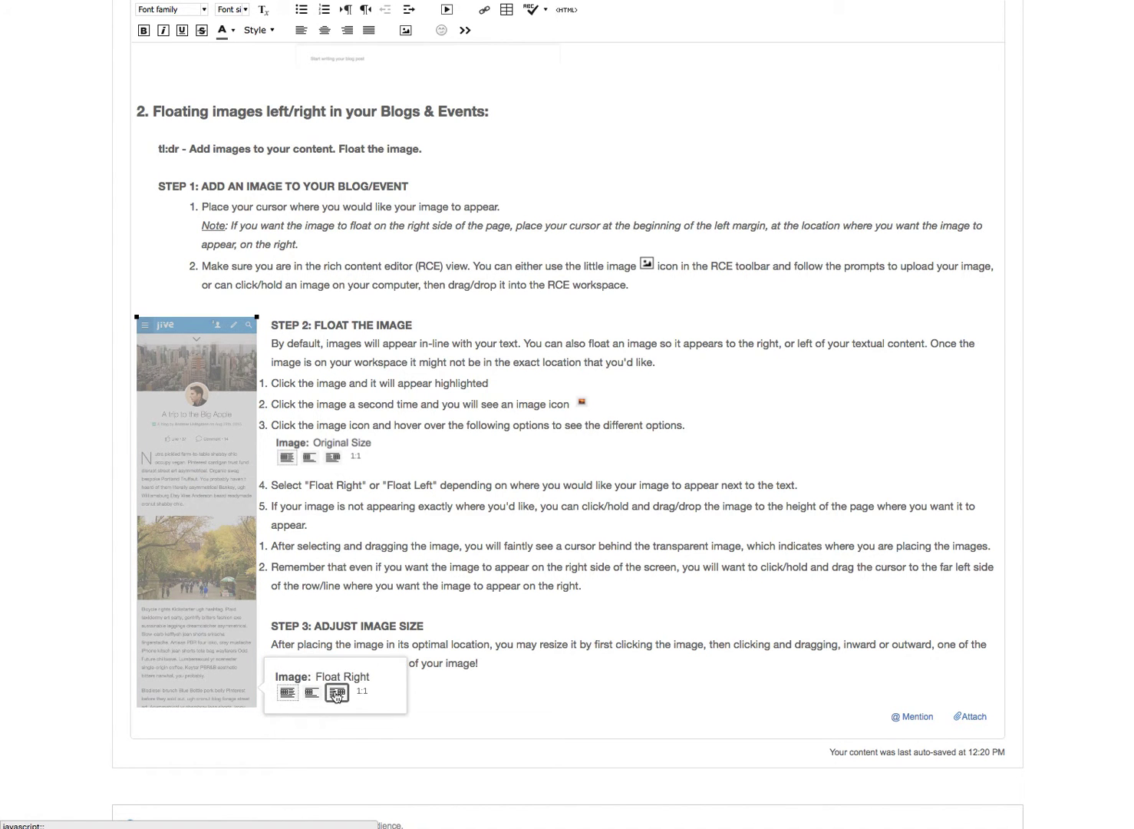
left_click(333, 695)
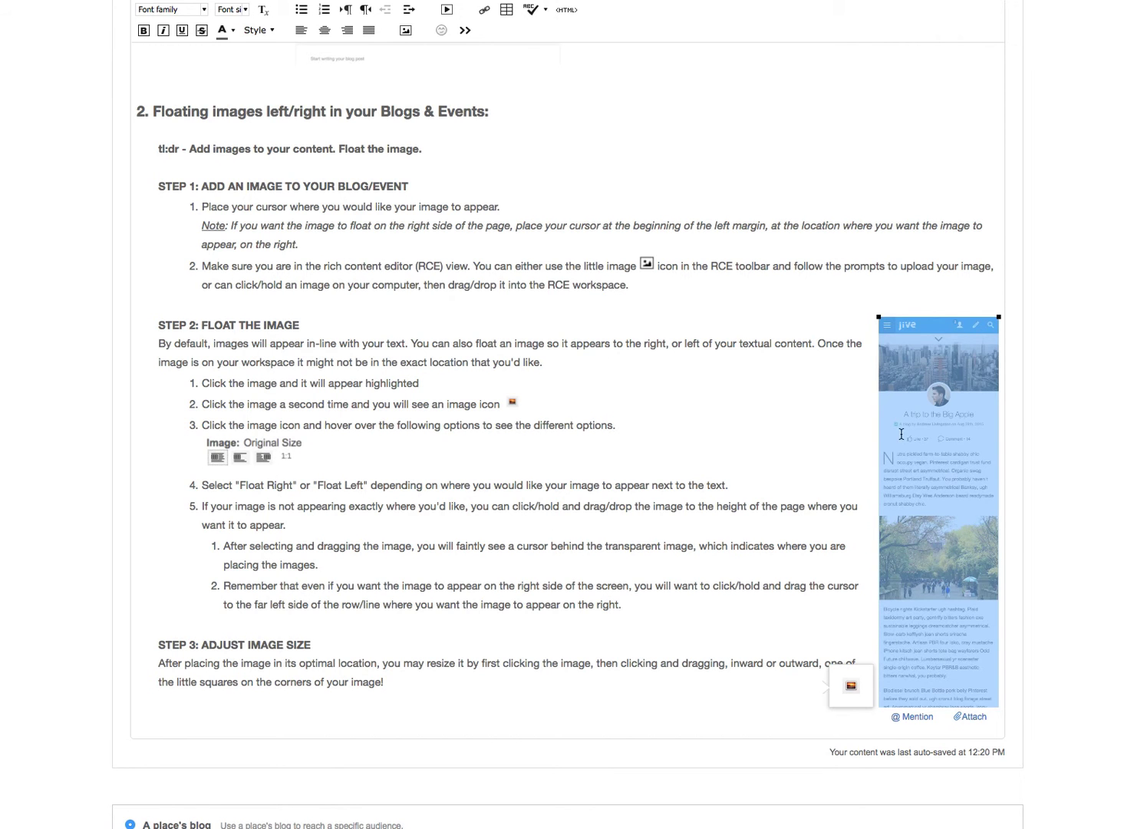
left_click(744, 411)
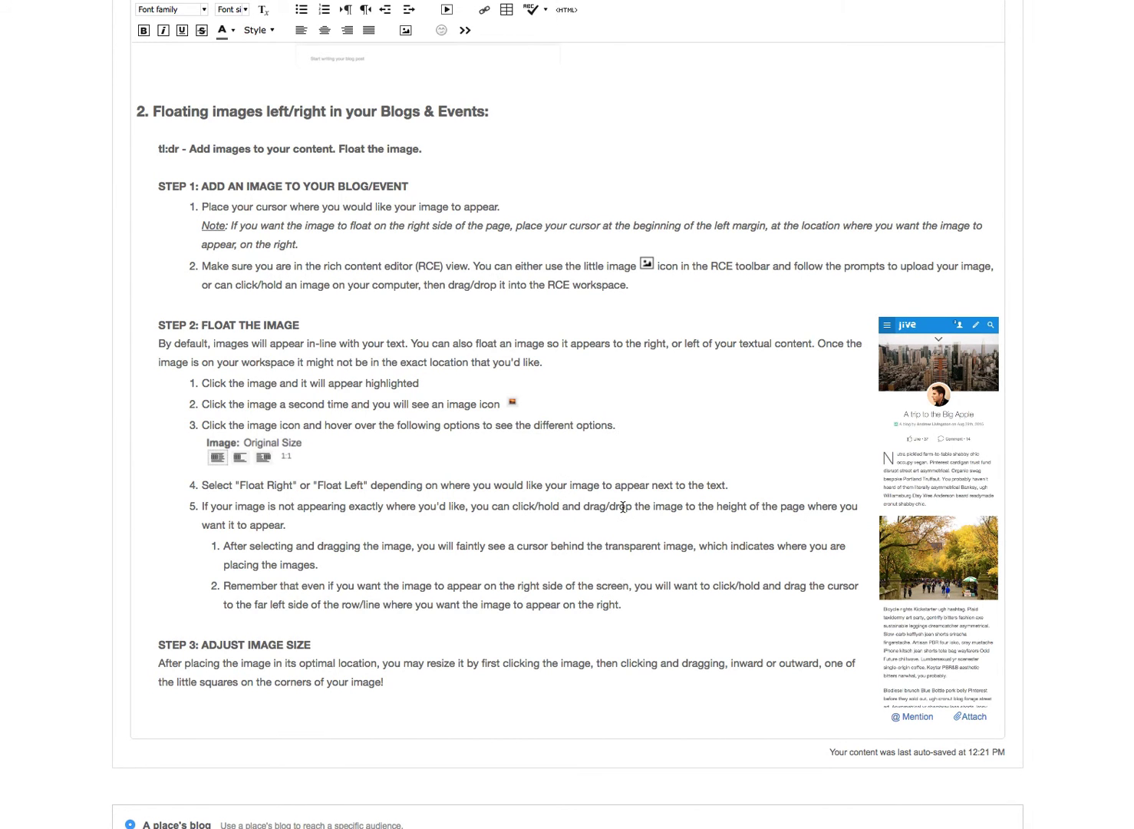
Move the right-floated image up to the very beginning of the "2. Floating images left/right in your Blogs & Events:" heading line.
scroll(561, 468, "down", 5)
scroll(622, 511, "up", 6)
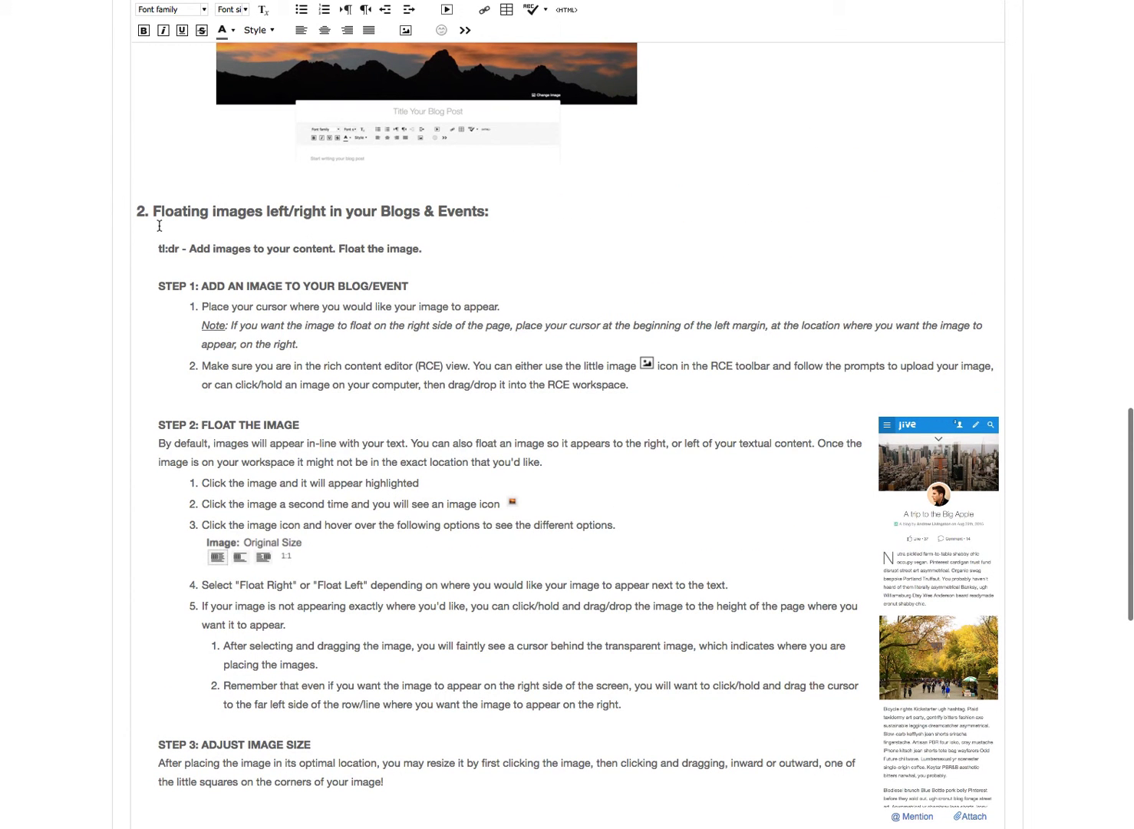
left_click(948, 583)
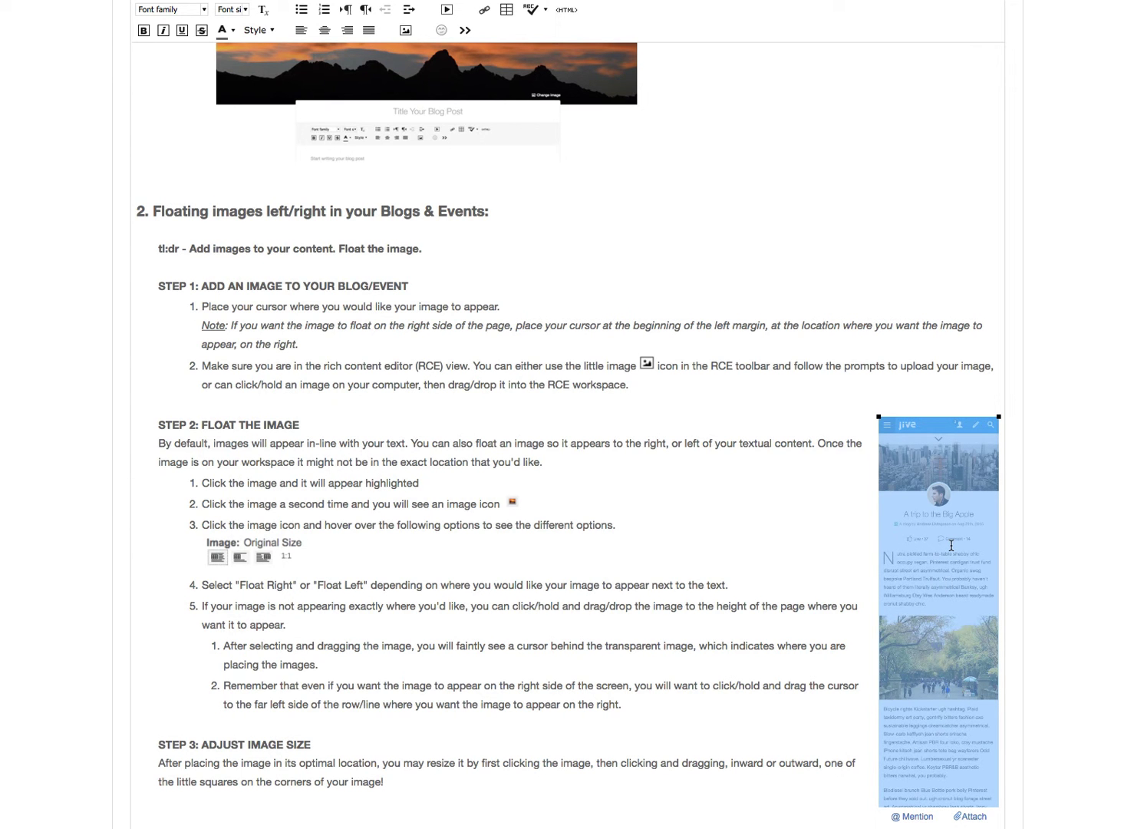
left_click_drag(953, 553, 142, 220)
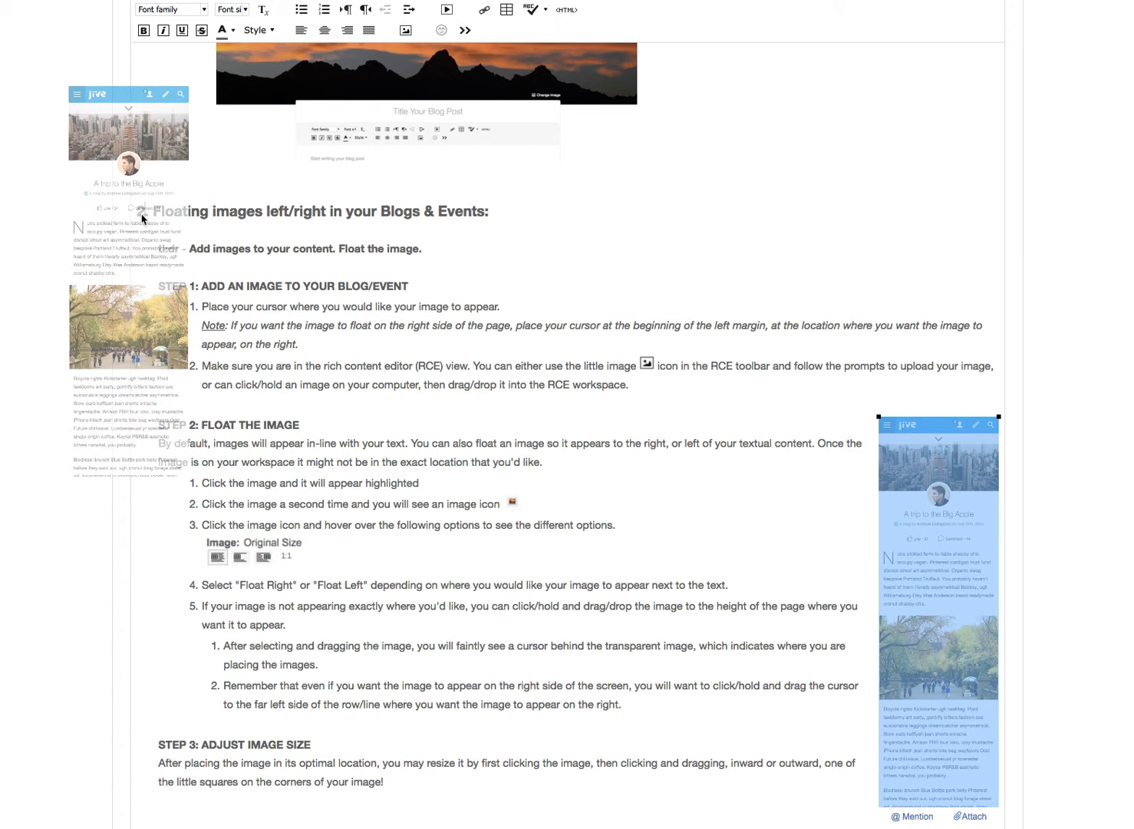
left_click_drag(142, 218, 314, 220)
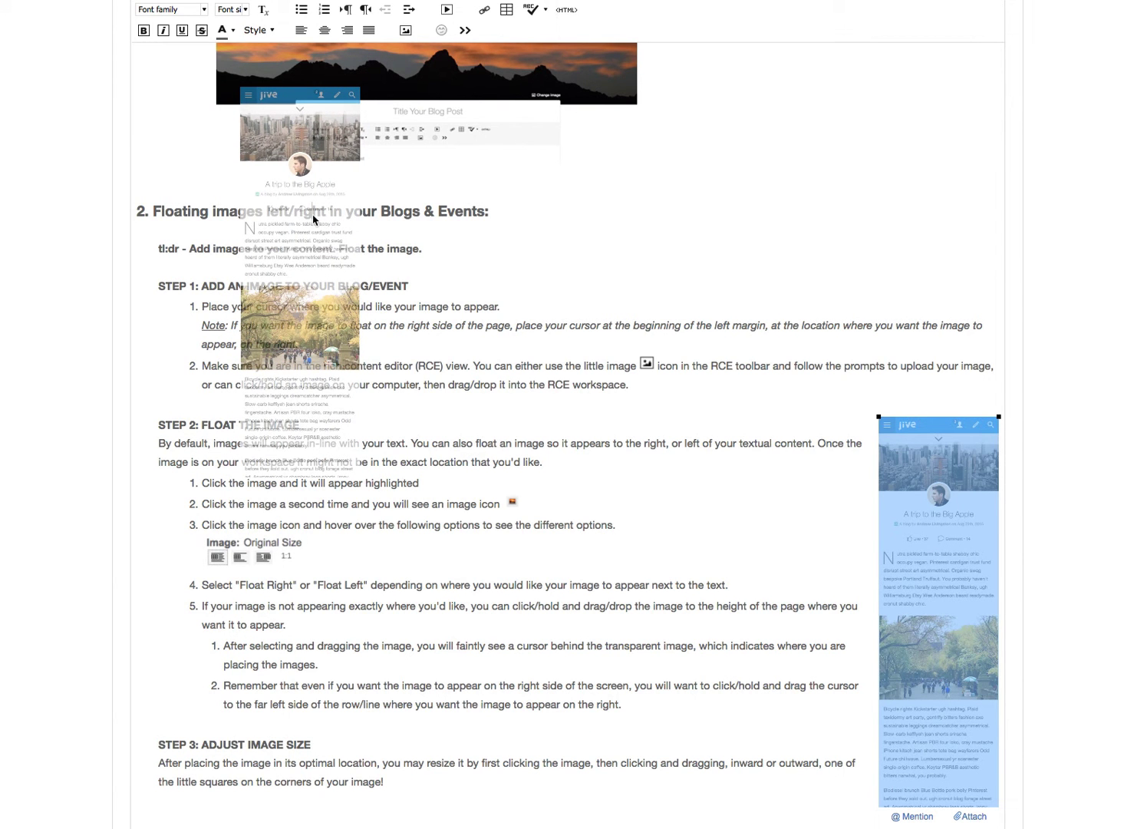
left_click_drag(314, 219, 133, 223)
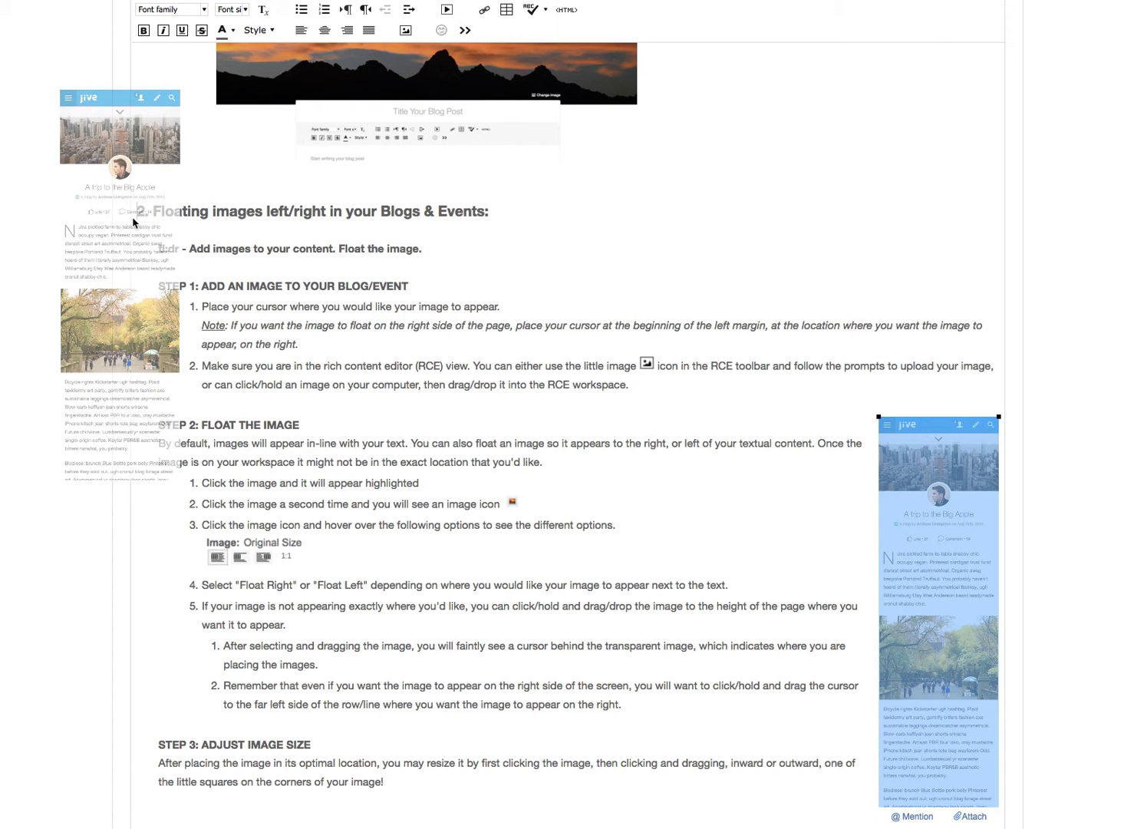
left_click_drag(133, 223, 134, 223)
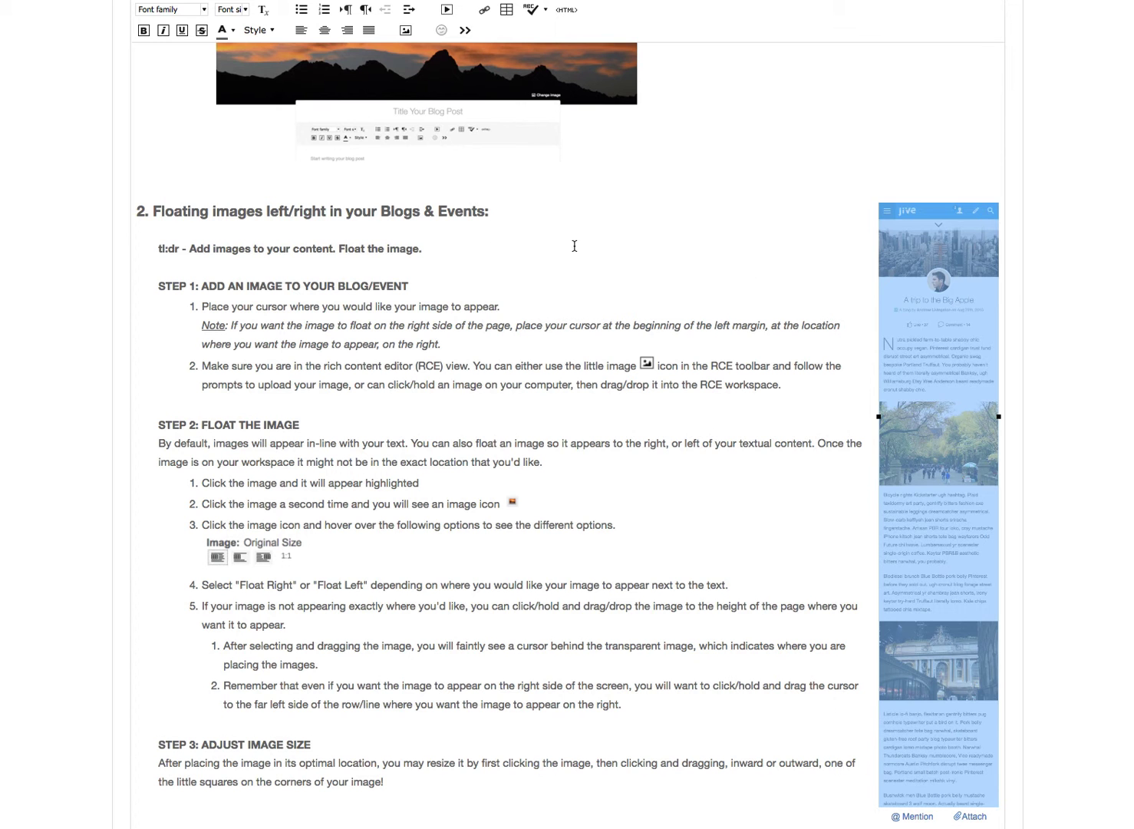
left_click(648, 232)
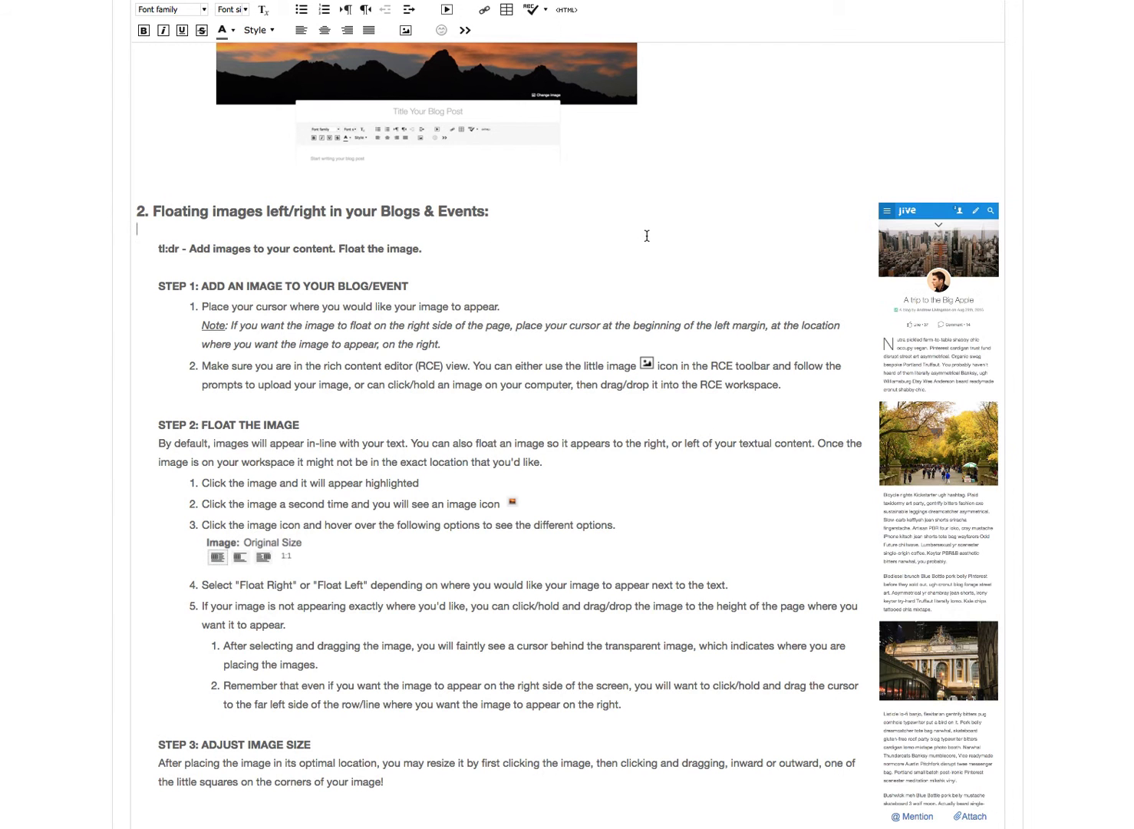
Shrink the right-floated image proportionally by its corner handles so it ends just below the STEP 3 text.
scroll(755, 520, "down", 5)
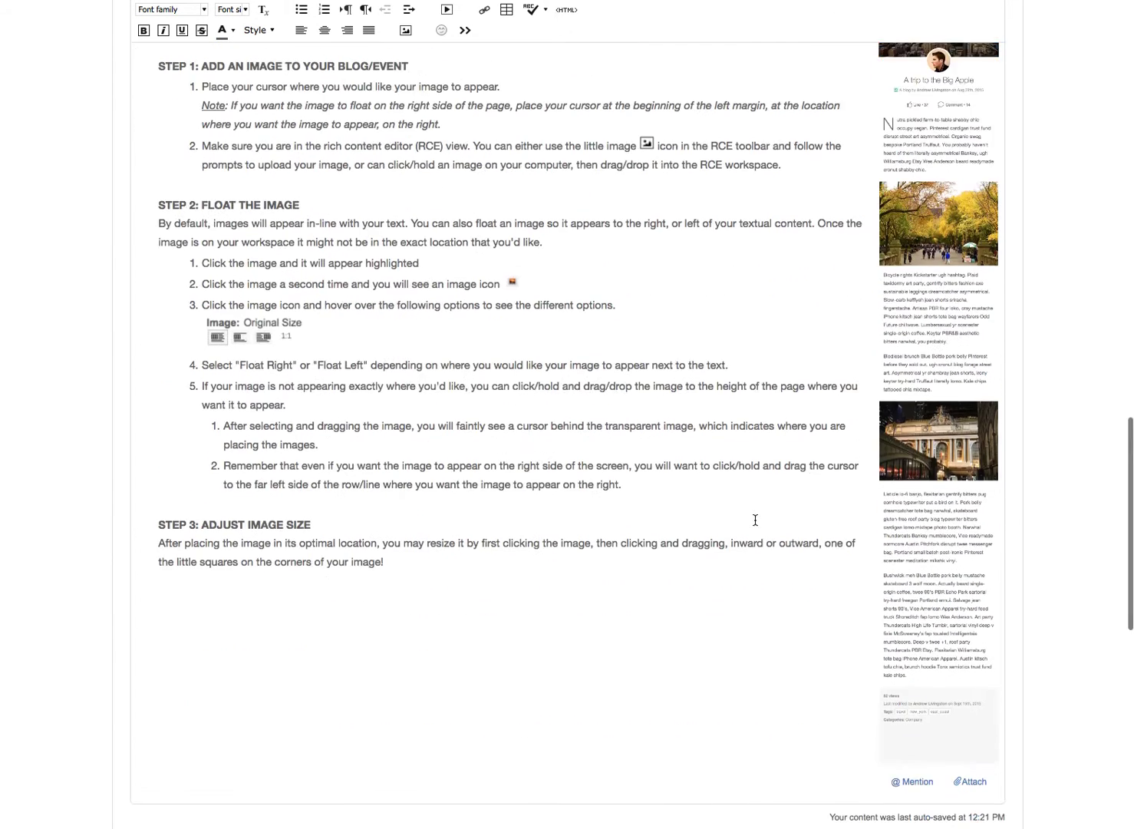
scroll(754, 524, "up", 8)
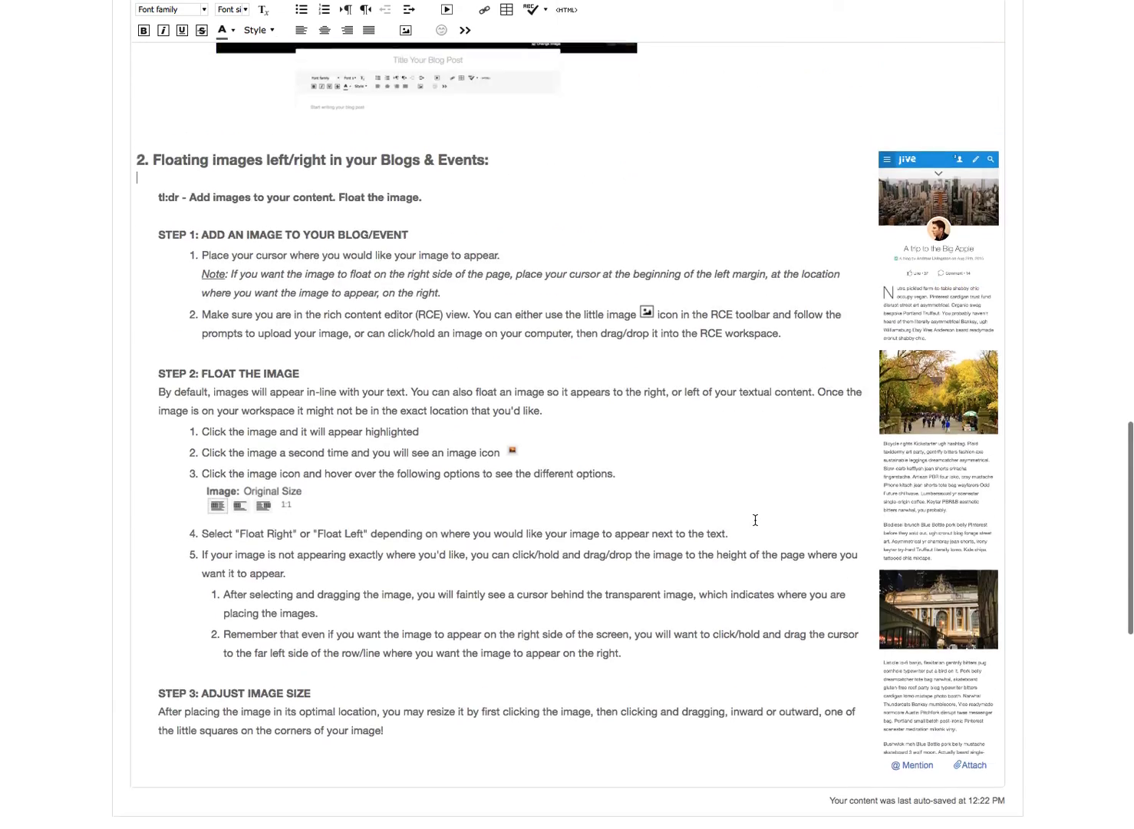
scroll(755, 520, "down", 10)
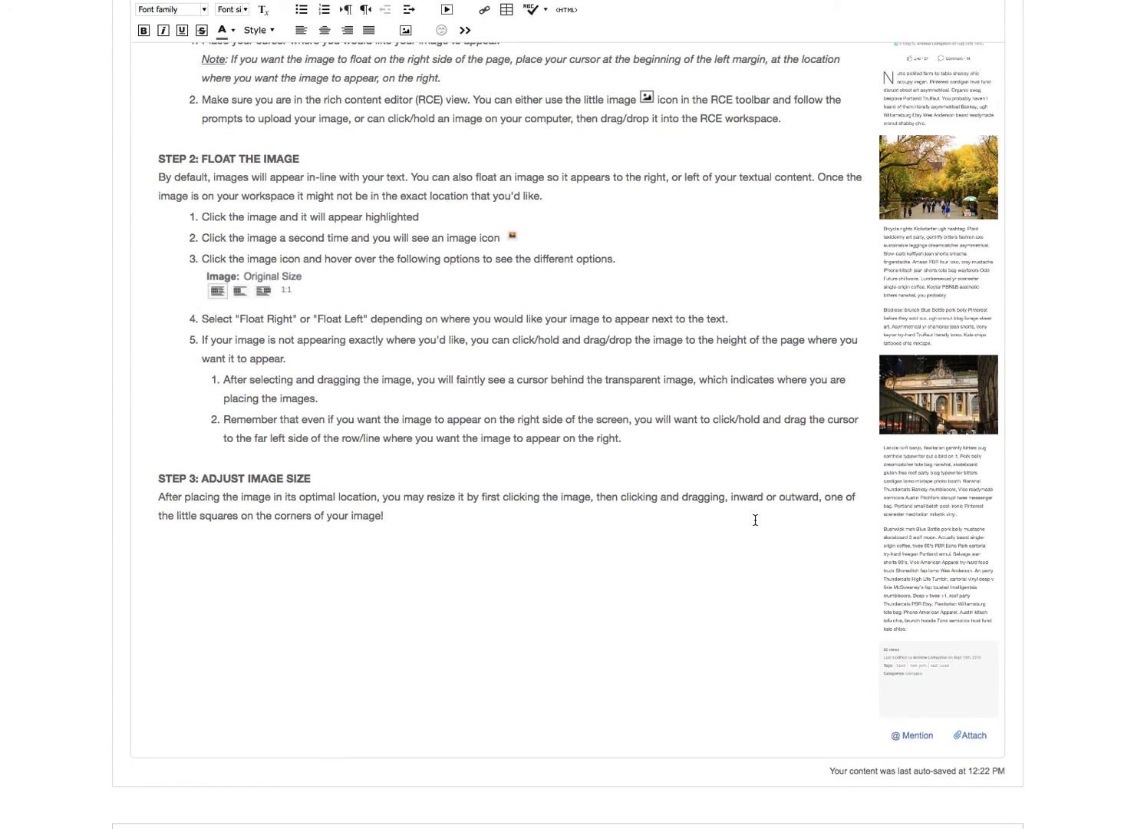
left_click(926, 305)
left_click(632, 350)
left_click(951, 521)
left_click_drag(1000, 720, 873, 537)
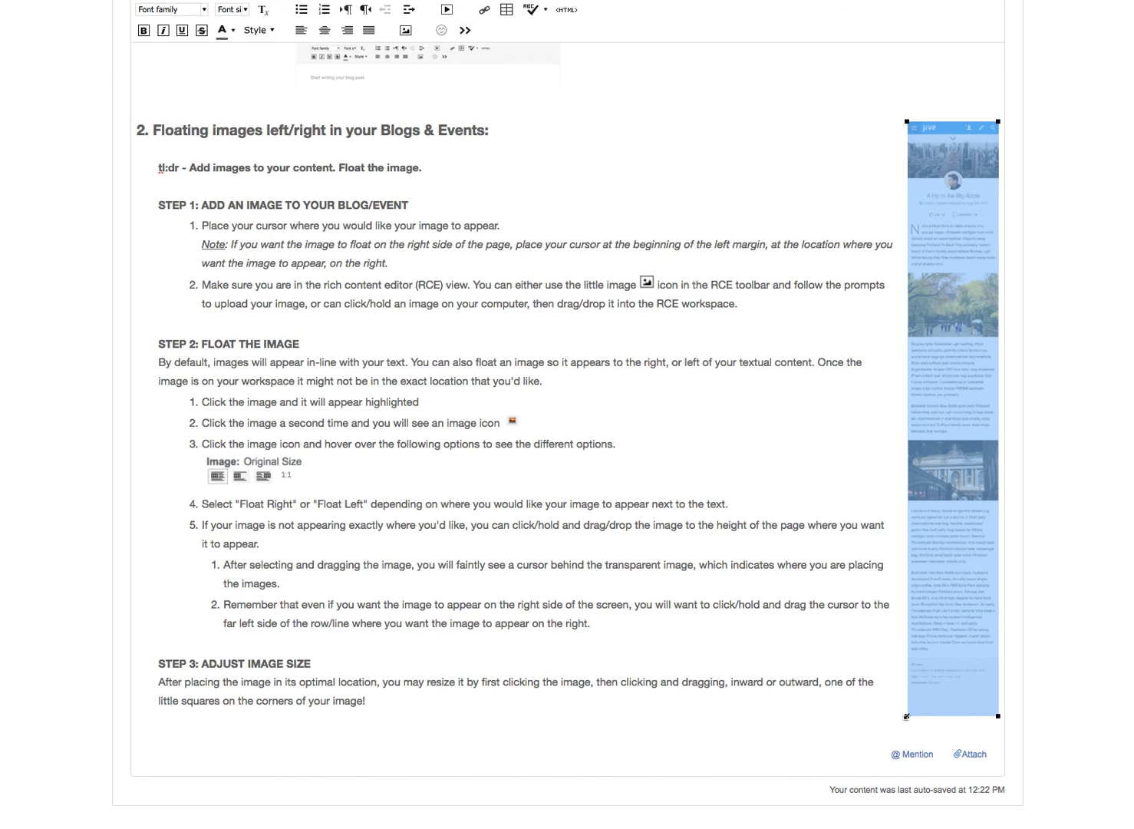
left_click_drag(907, 716, 898, 745)
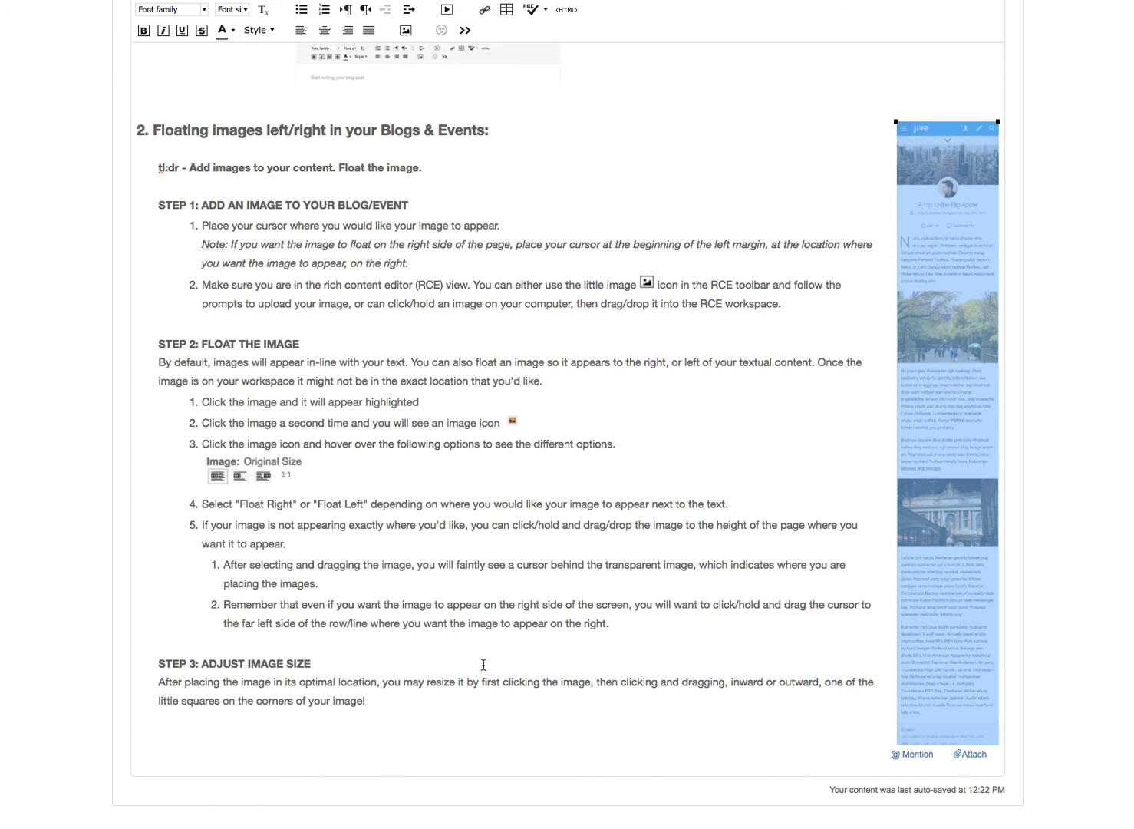